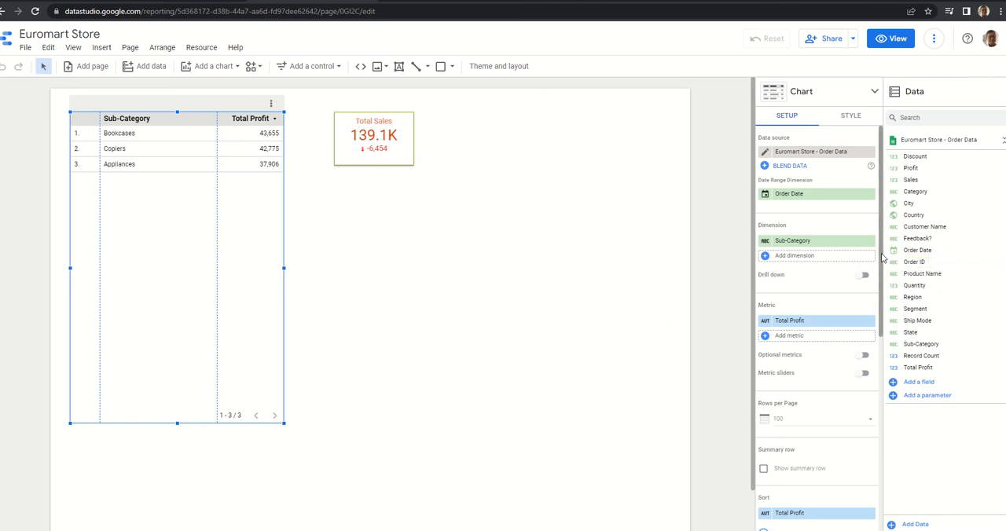
Remove the "Profit above 30000" filter from the sub-category table.
drag(881, 258, 906, 452)
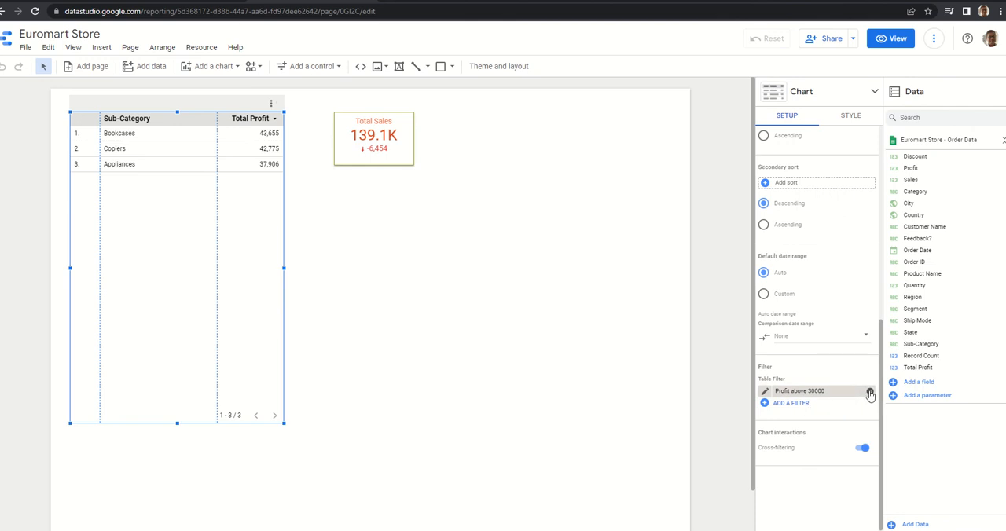
click(870, 391)
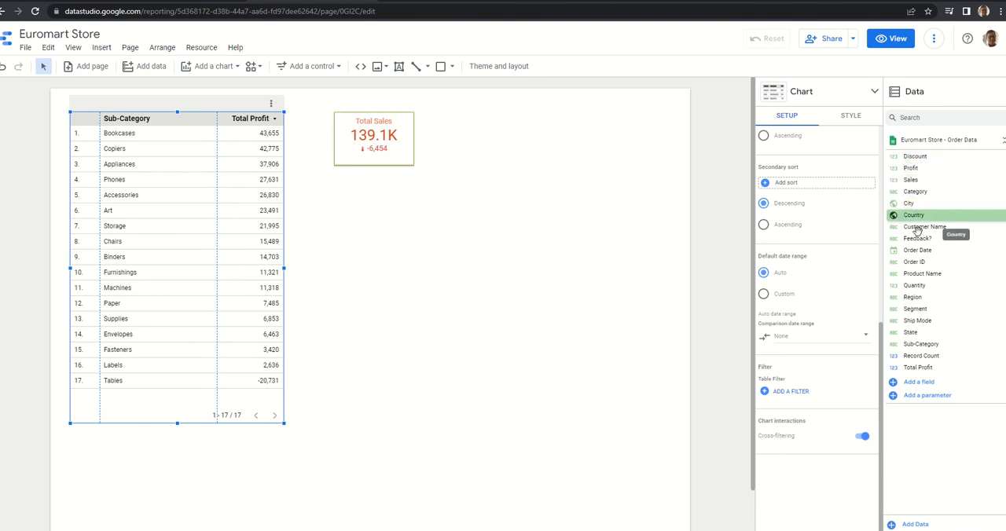
Start a new calculated field in the Order Data source and name it "Profit Margin".
click(919, 383)
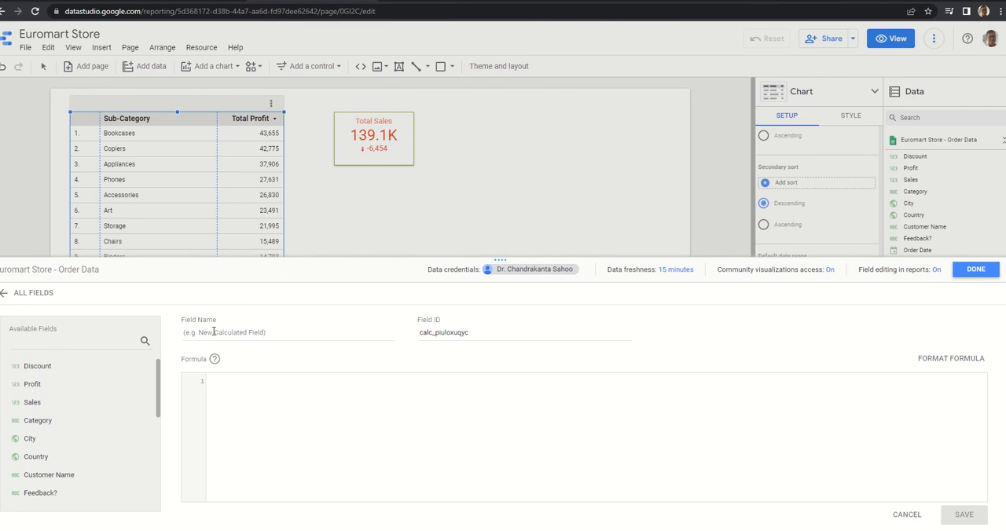
click(207, 333)
text(Prof)
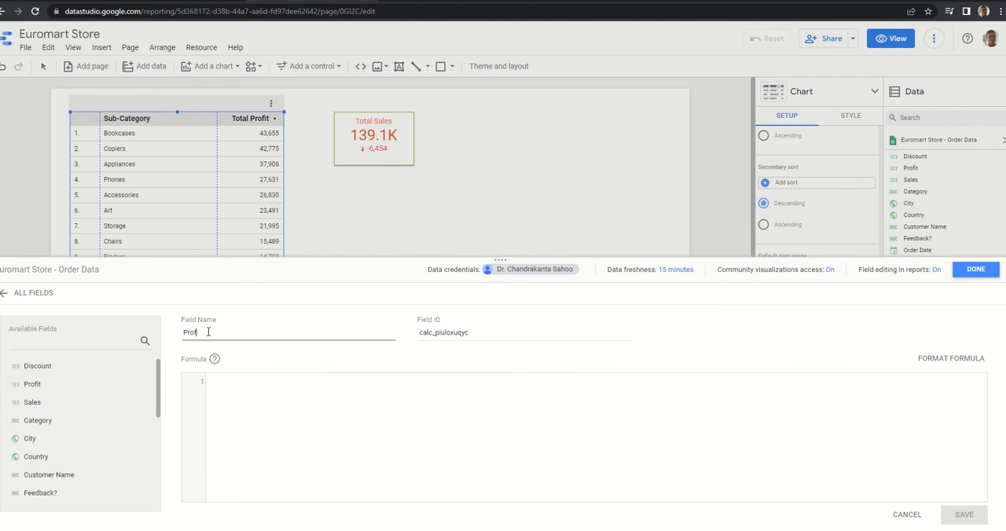
text(it Margin)
Enter SUM(Profit) as the first part of the Profit Margin formula.
click(223, 386)
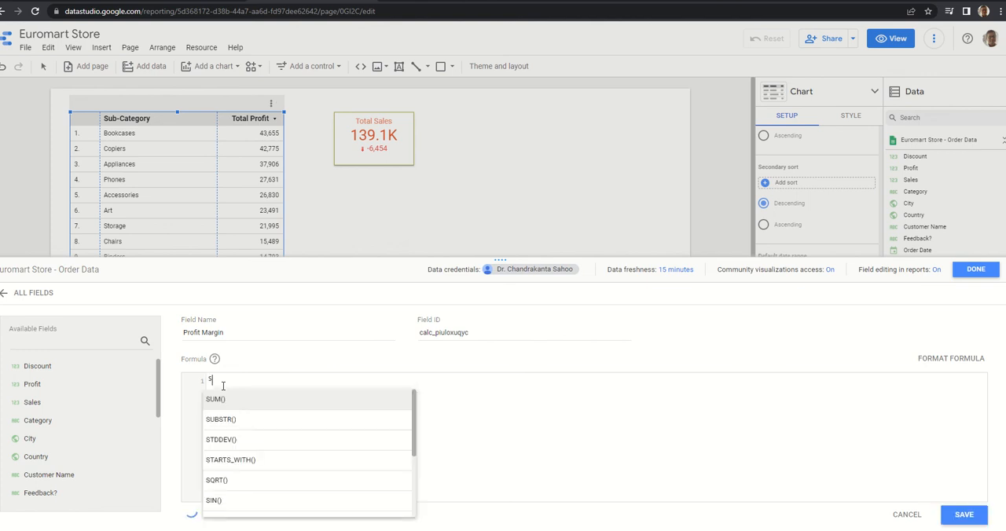
text(um)
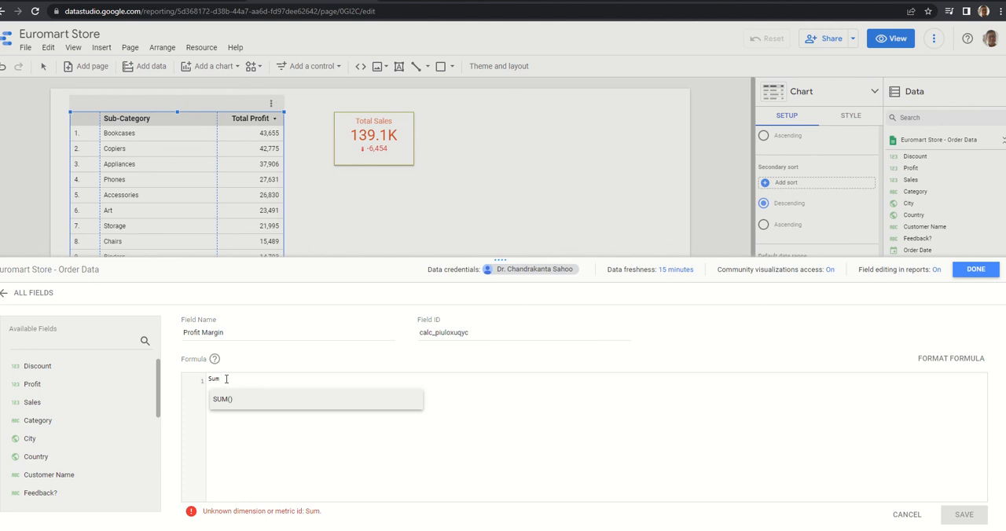
key(BackSpace)
key(BackSpace)
key(BackSpace)
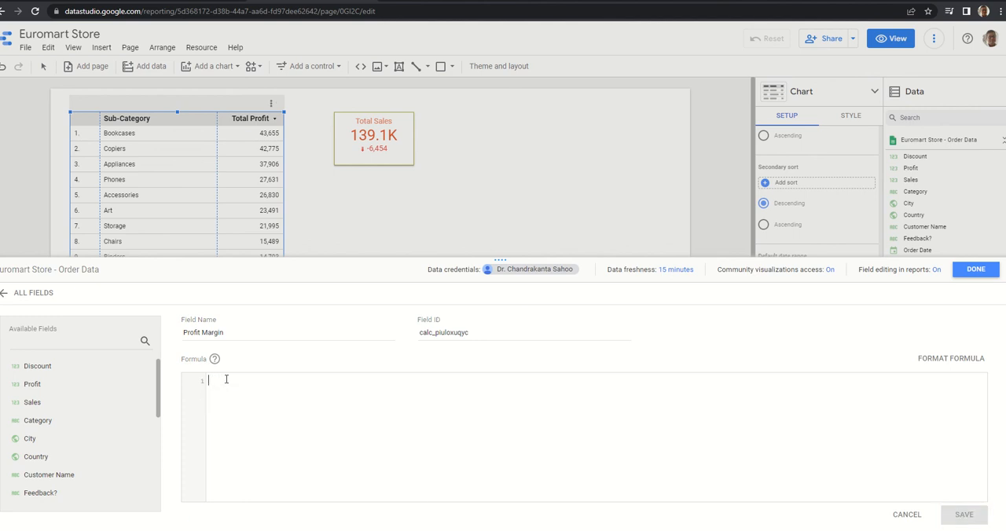
text(SUM)
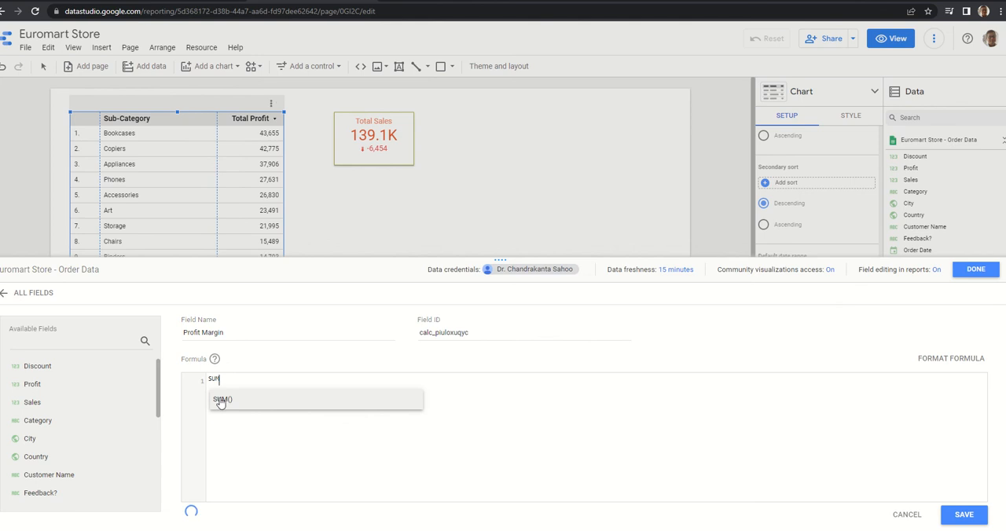
click(219, 399)
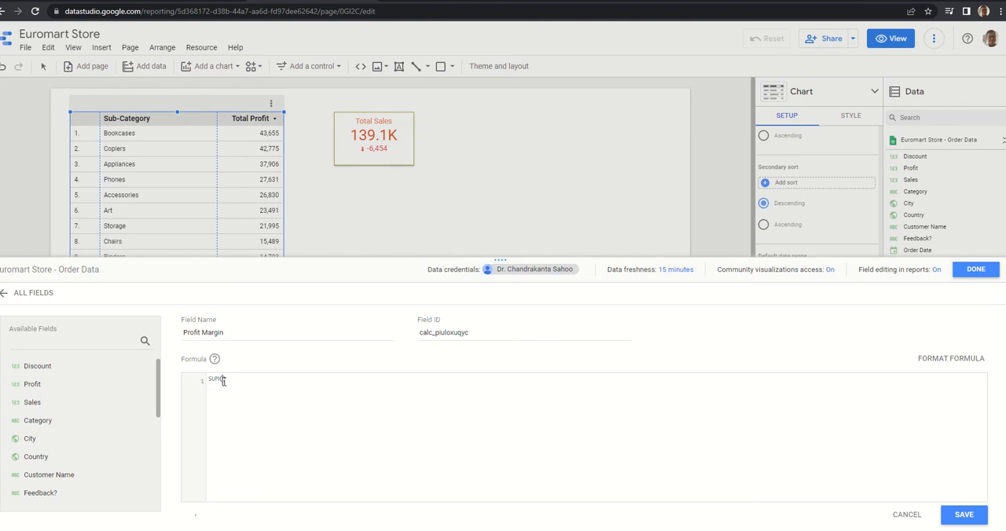
click(222, 380)
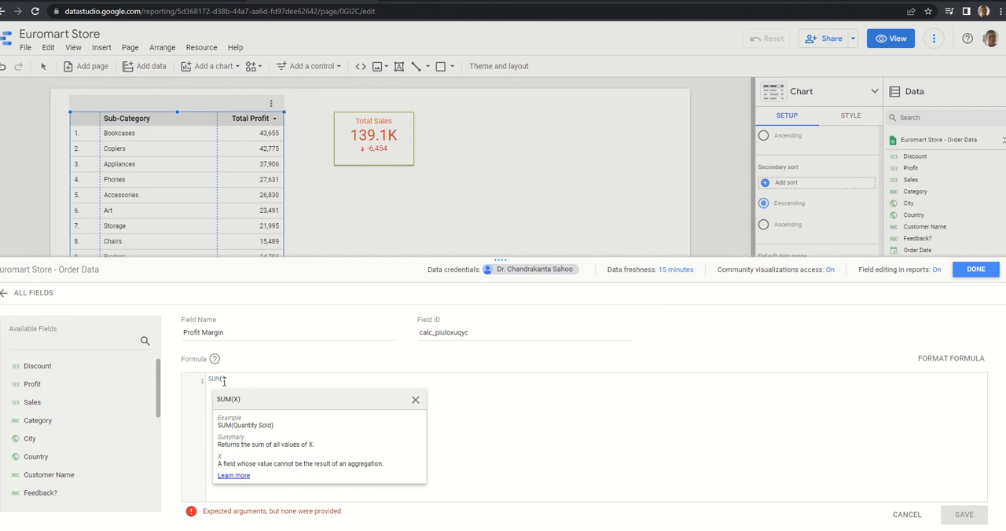
text(PRO)
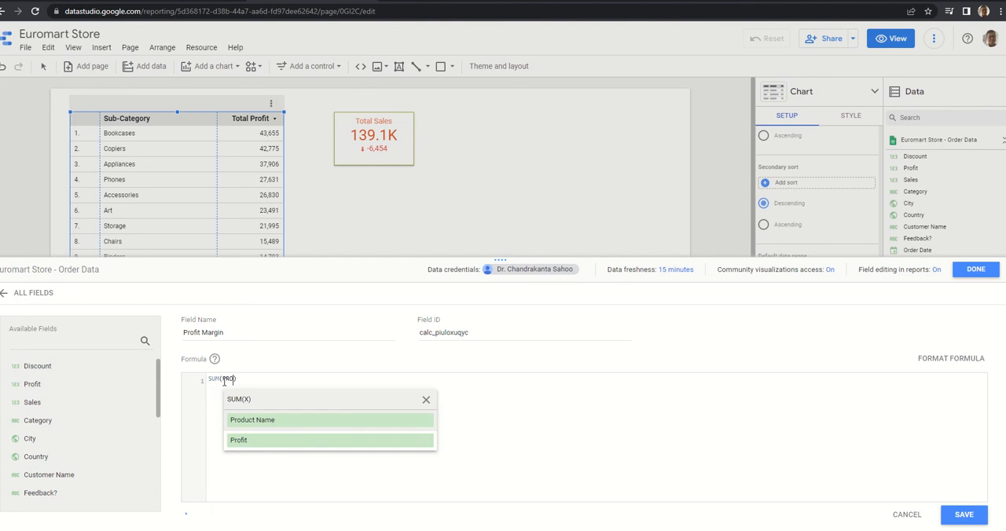
click(236, 441)
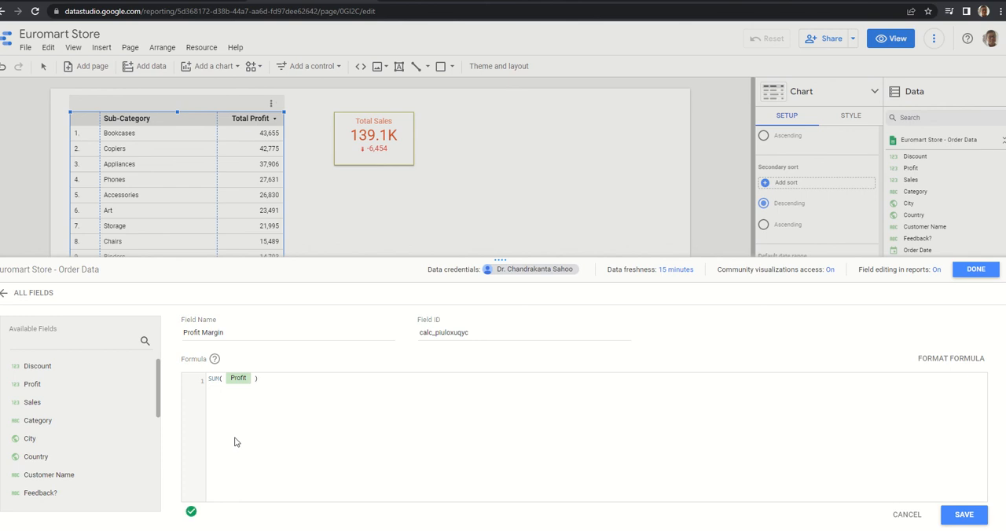
Complete the formula as SUM(Profit)/SUM(Sales), save the Profit Margin field and close the field editor.
text(/s)
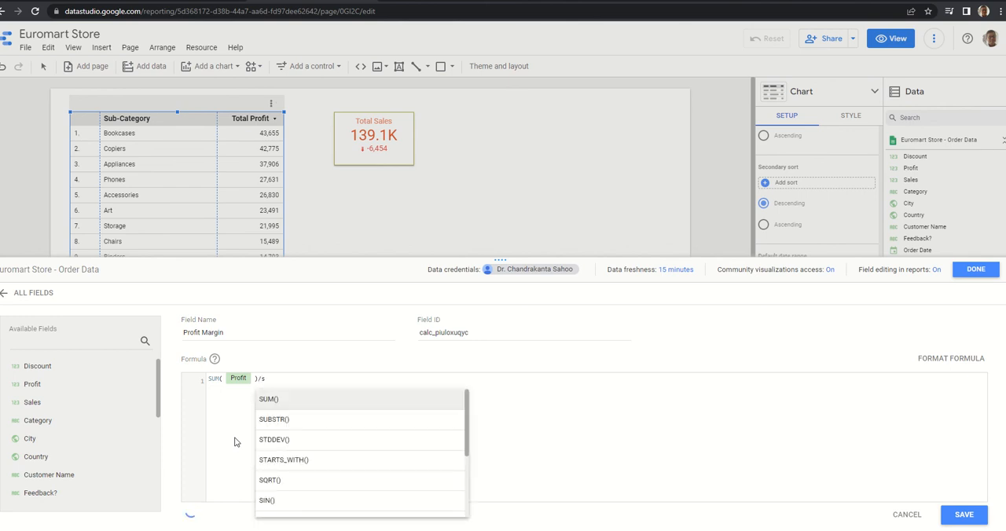
click(267, 400)
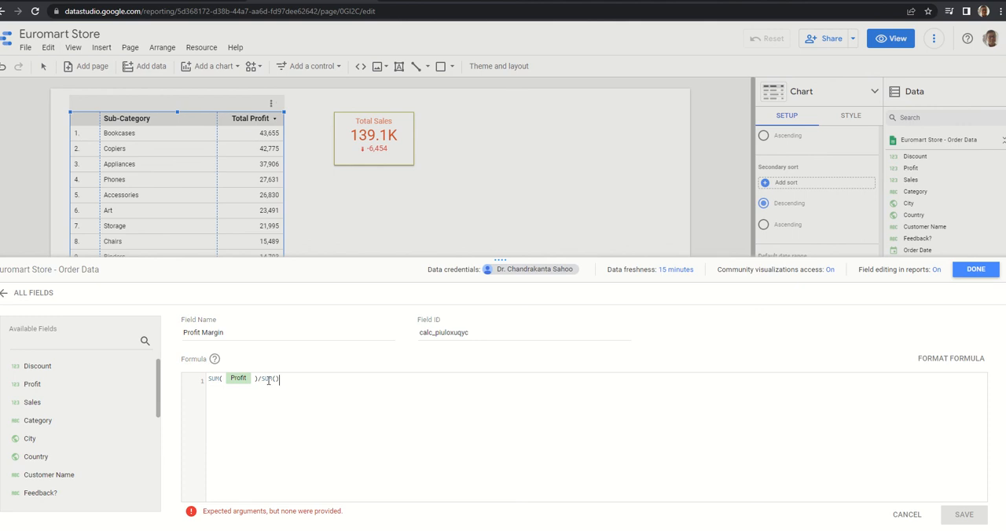
click(275, 379)
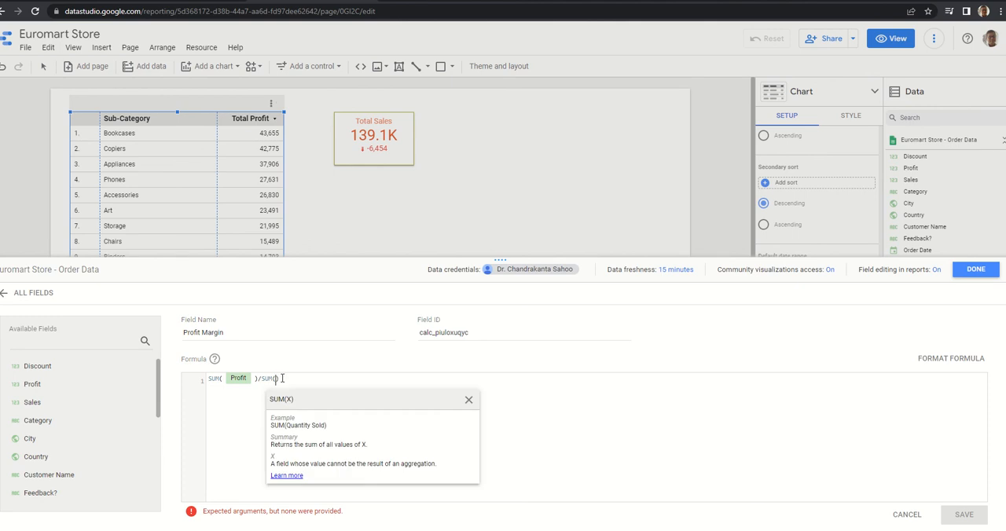
text(Sal)
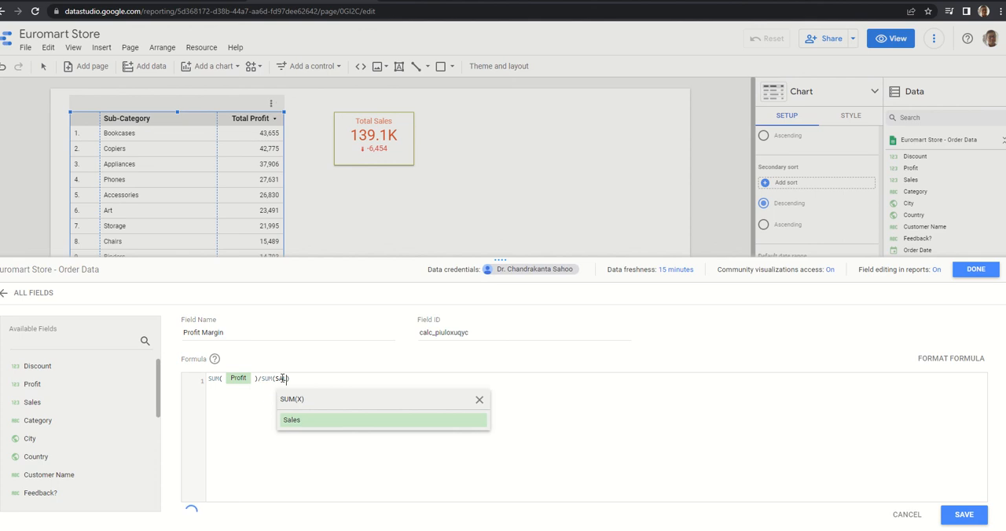
click(289, 423)
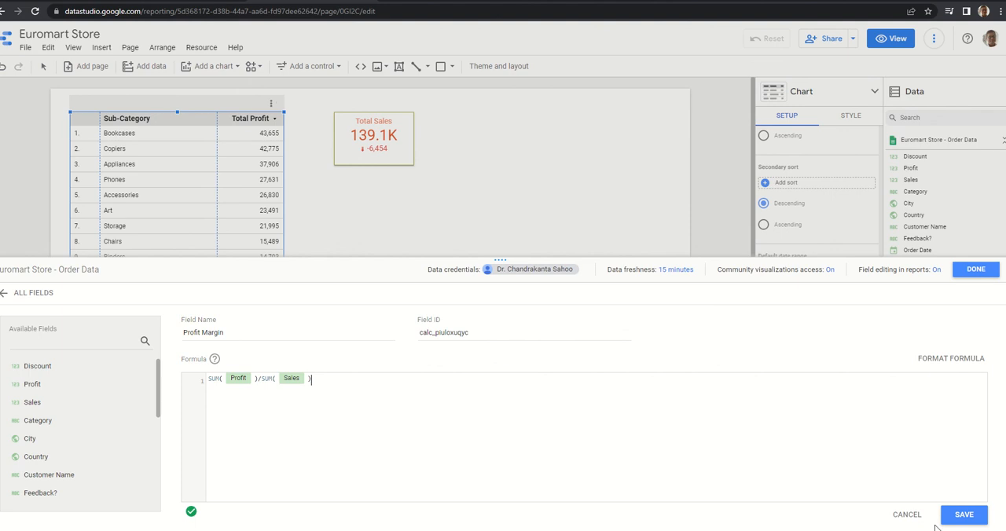
click(962, 515)
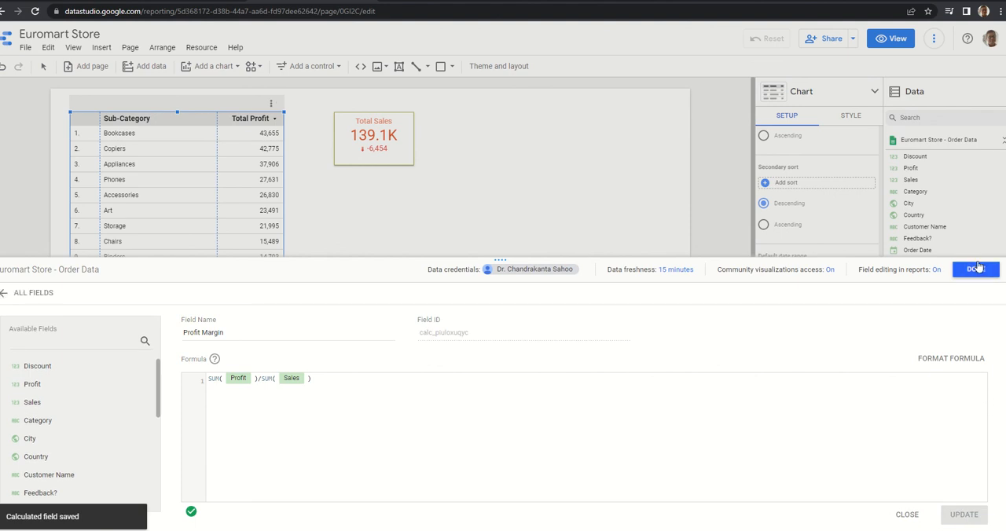
click(974, 271)
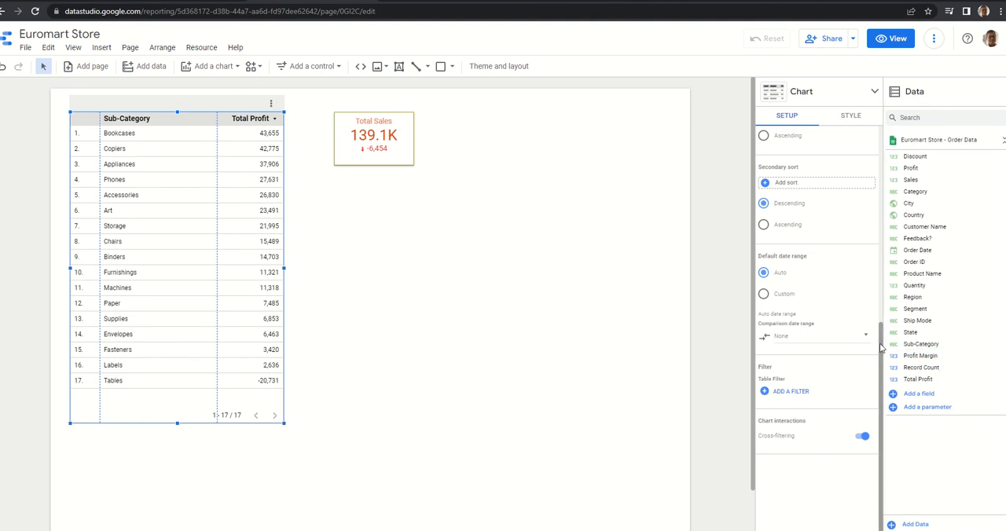
Replace Total Profit with Profit Margin as the table's primary sort field.
drag(878, 344, 847, 221)
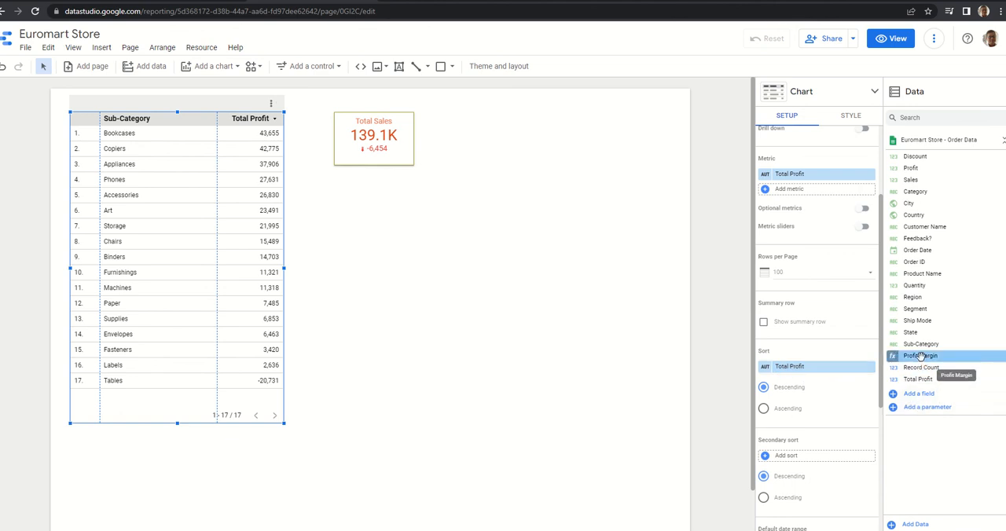
drag(921, 356, 795, 367)
drag(796, 367, 797, 368)
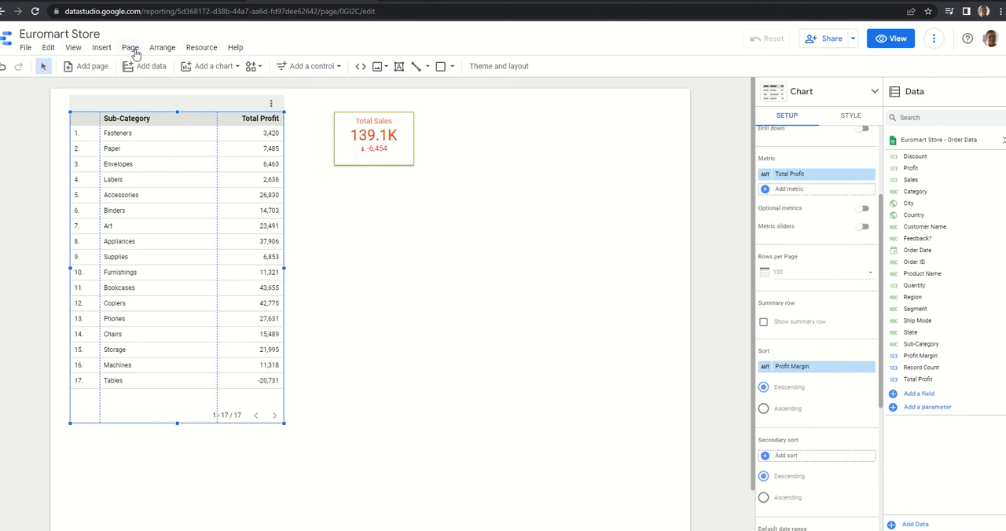
Change the Profit Margin field's type to Percent in the Order Data source and return to the report.
click(192, 49)
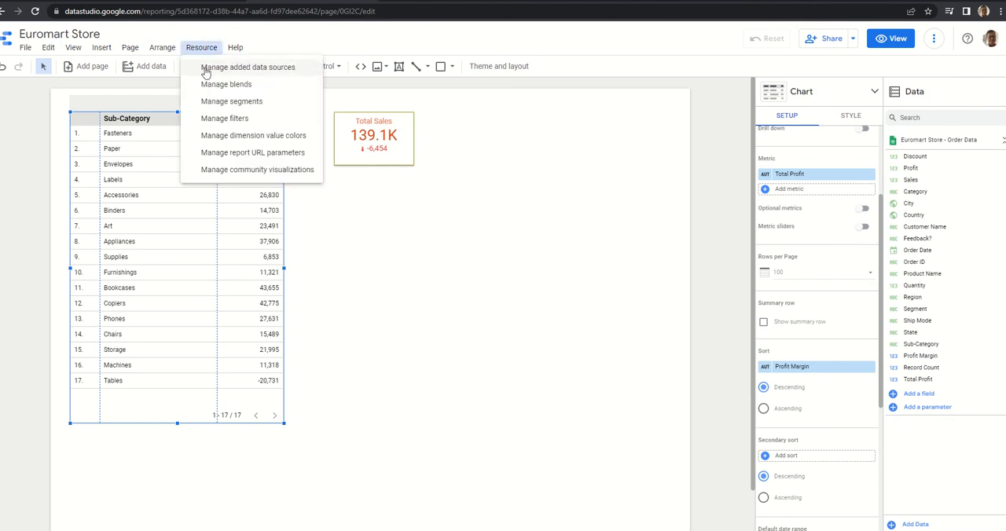
click(206, 70)
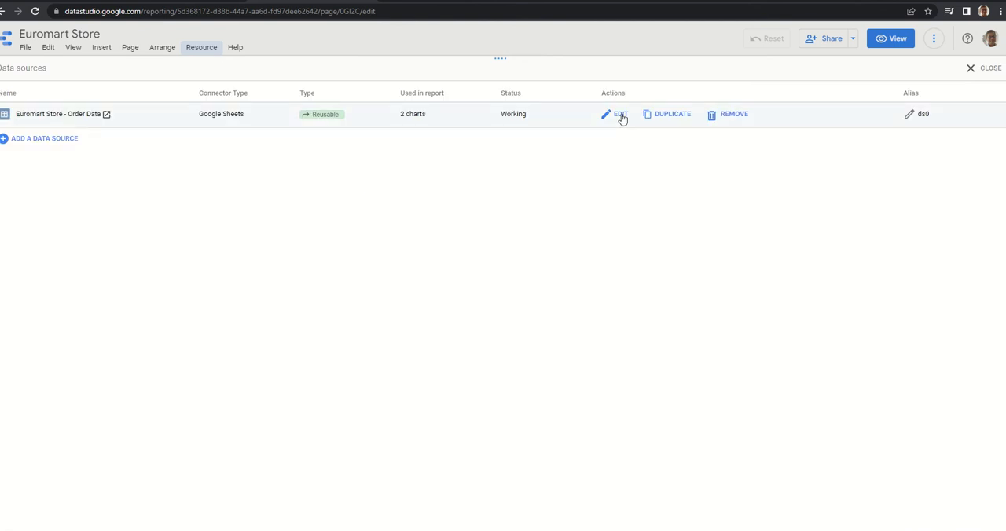
click(620, 116)
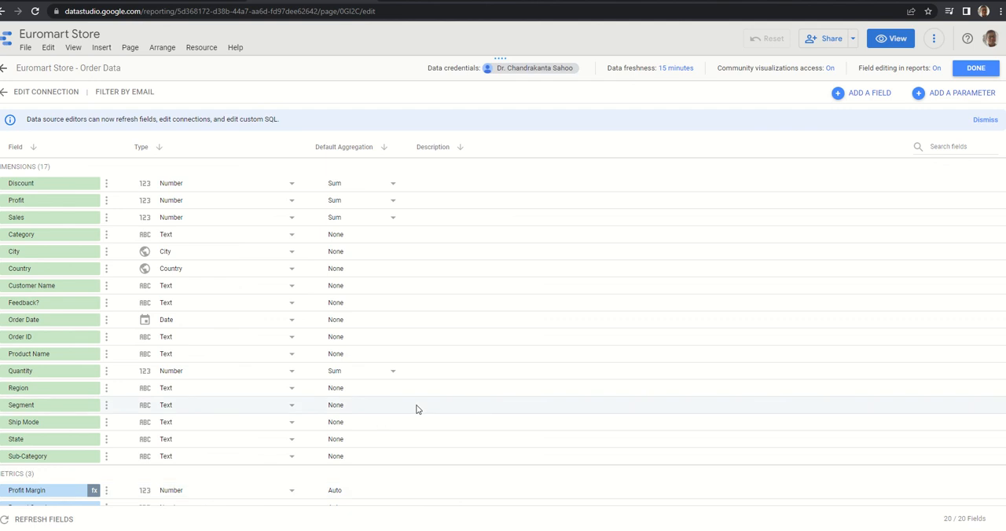
scroll(417, 409, down, 1)
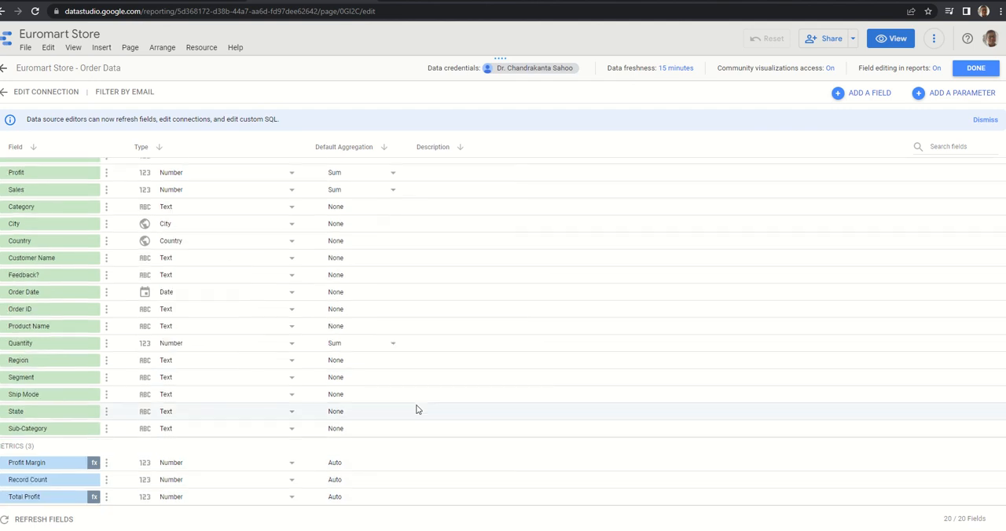
click(196, 464)
mouse_move(198, 489)
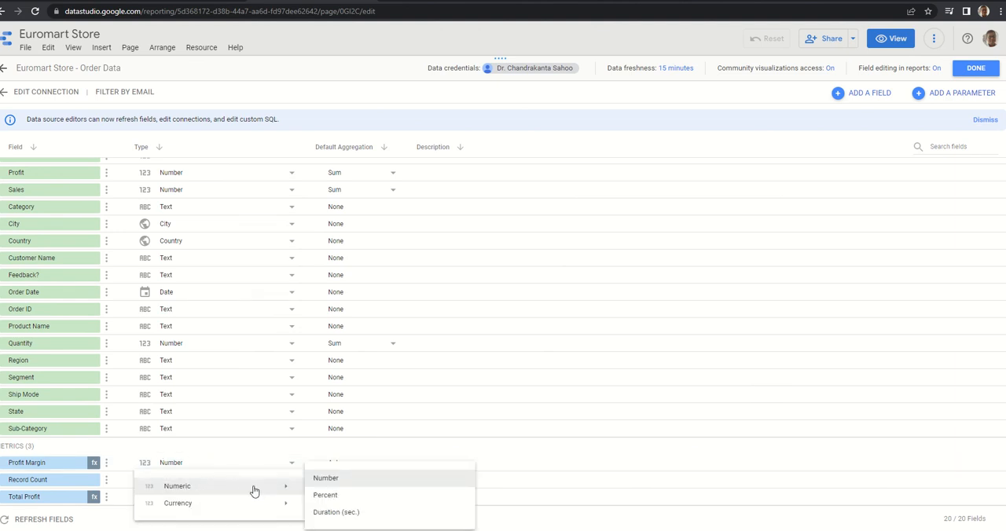
click(318, 496)
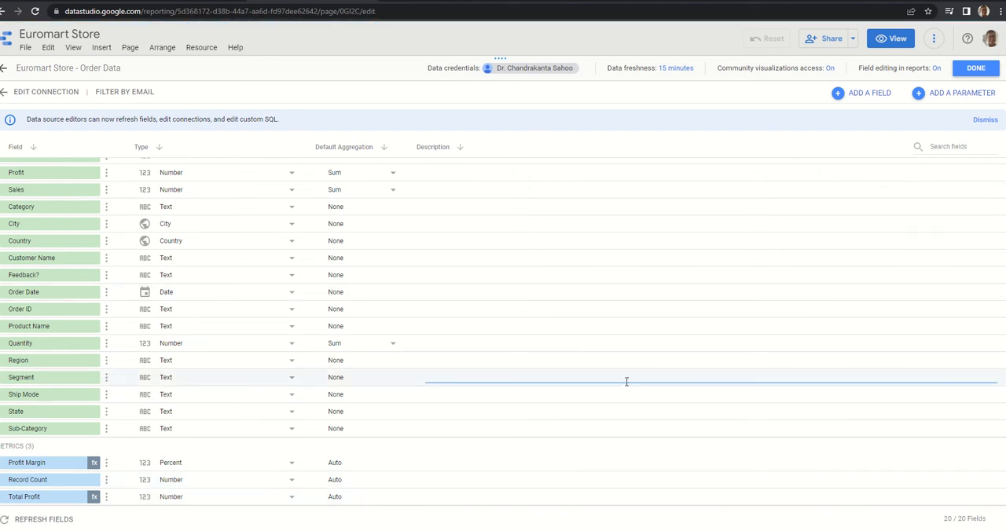
click(974, 71)
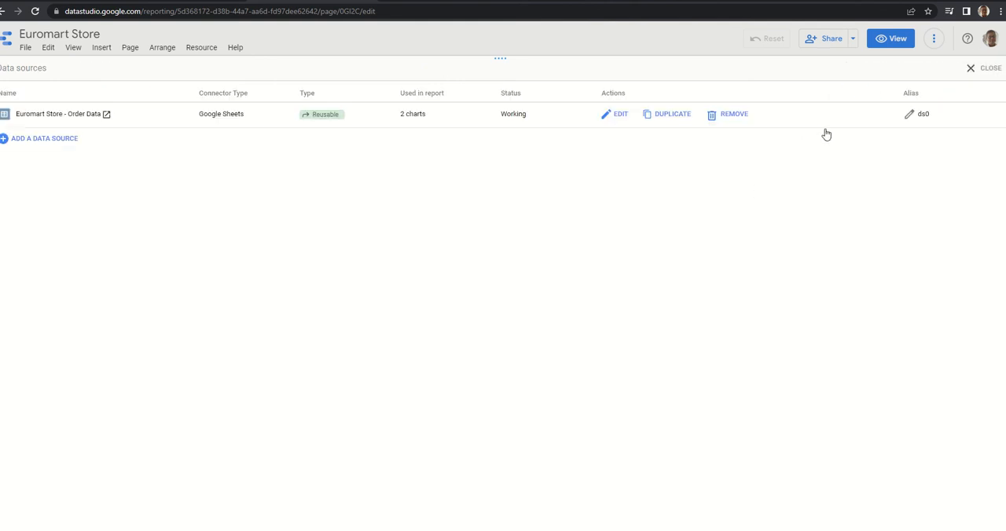
click(987, 68)
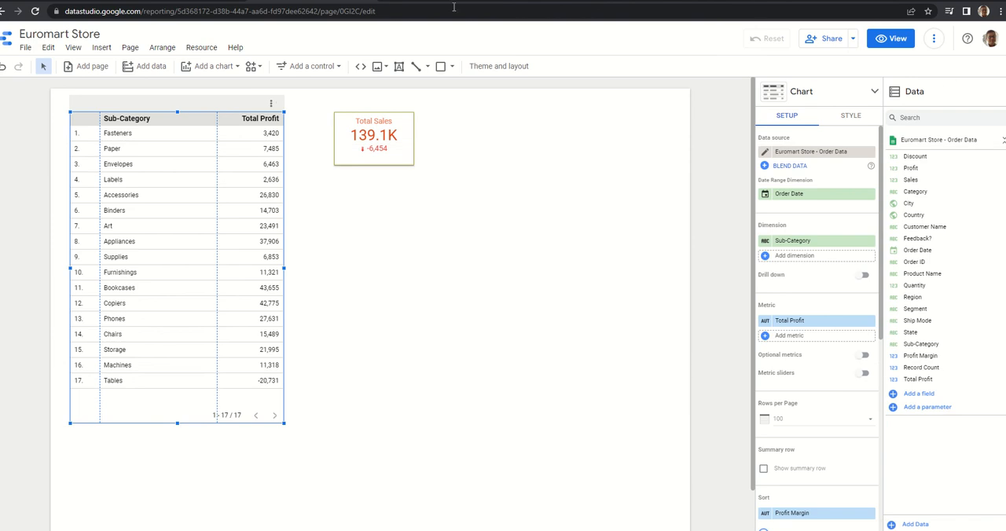
mouse_move(432, 6)
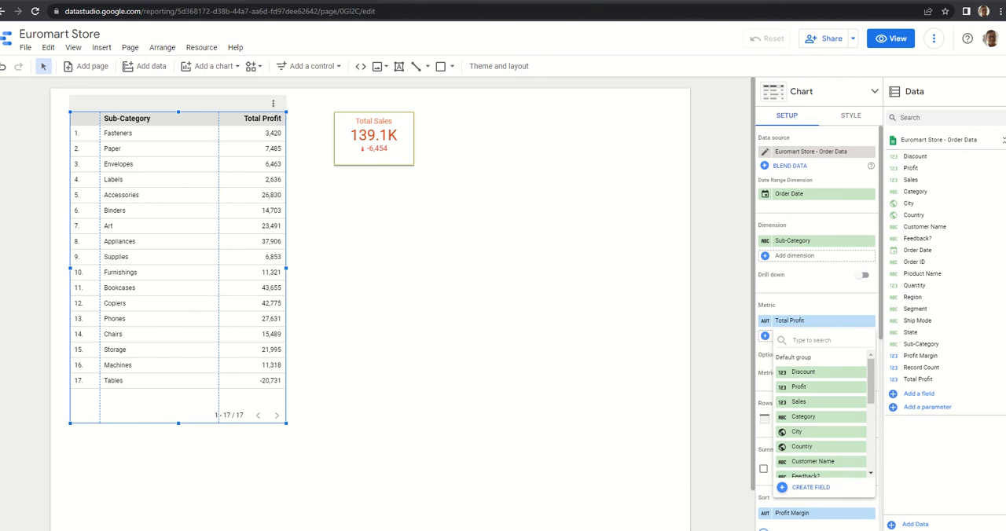
click(921, 530)
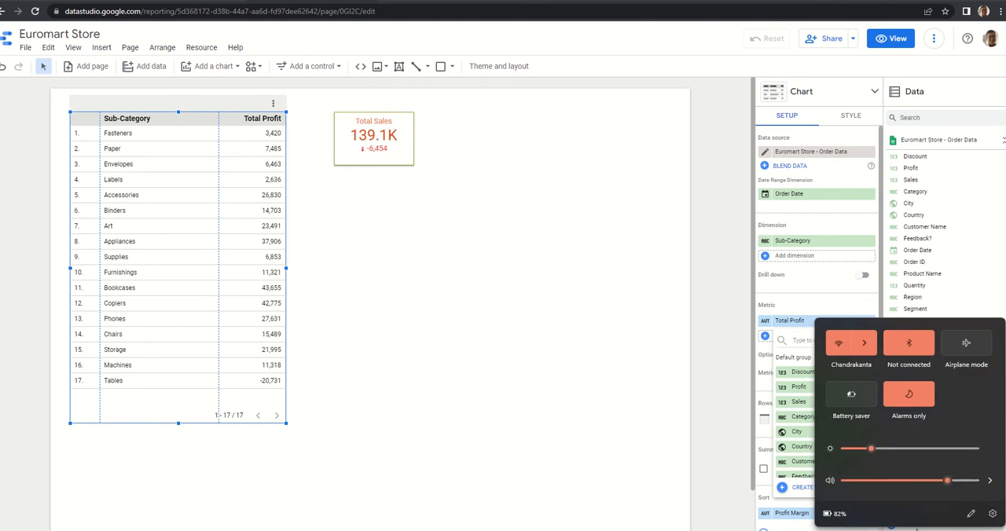
click(863, 481)
click(610, 431)
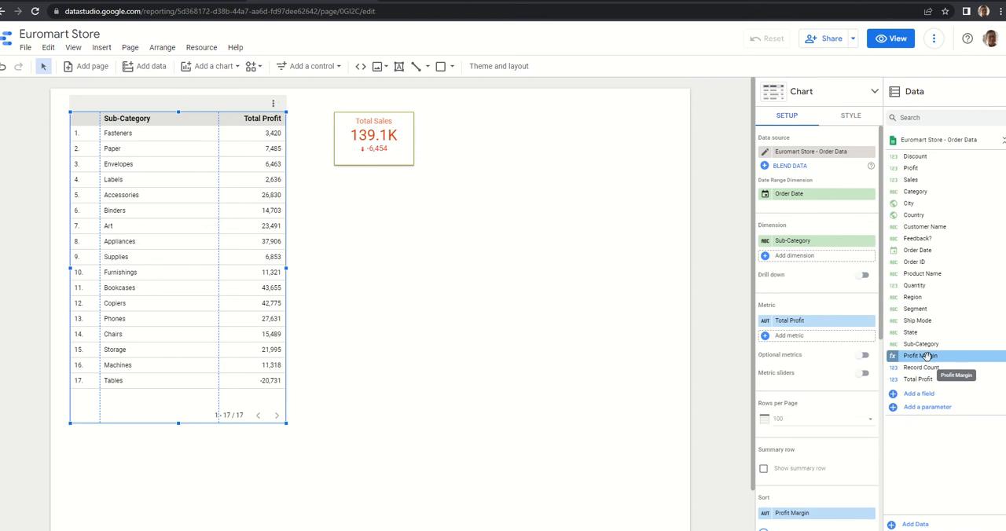
Replace the table's Total Profit metric with the Profit Margin field.
drag(927, 356, 815, 322)
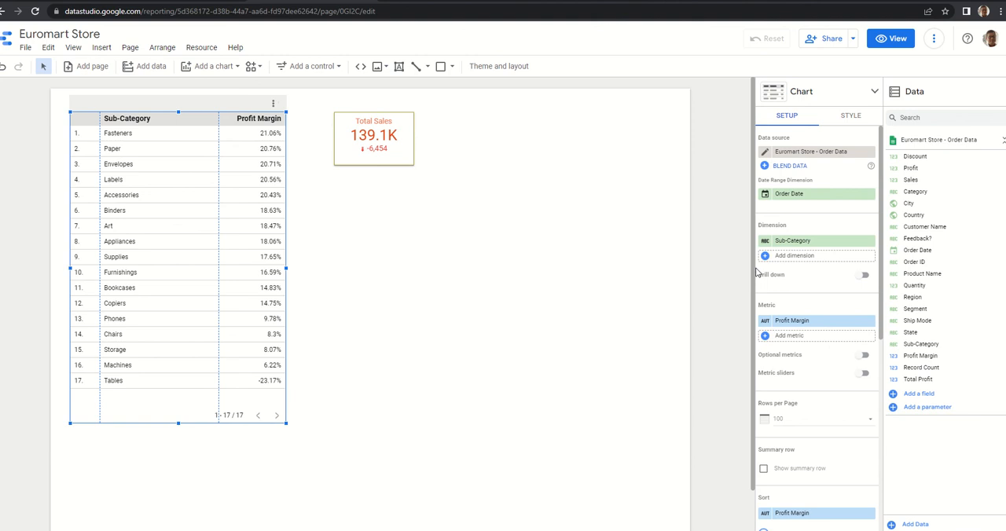
Turn off field editing in reports for the data source, then leave the field editor without creating another field.
click(914, 399)
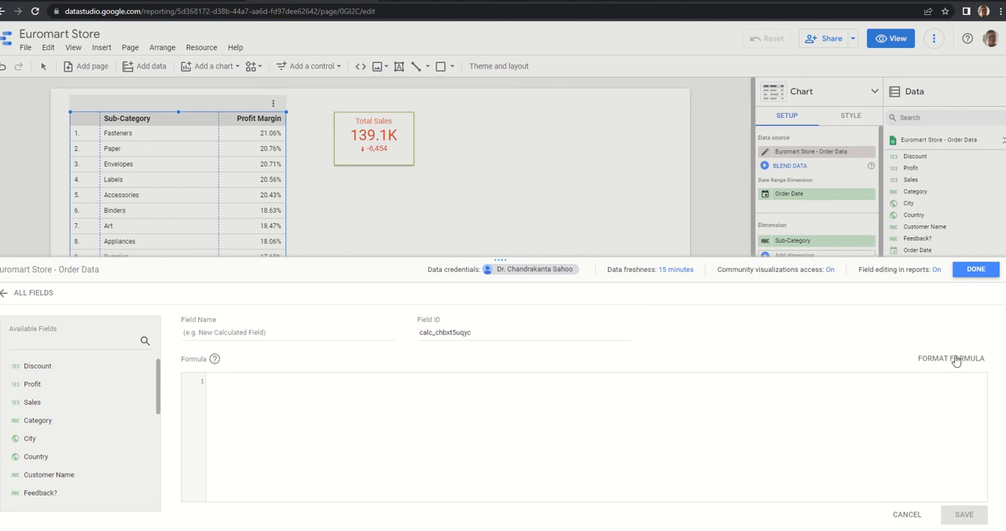
click(912, 270)
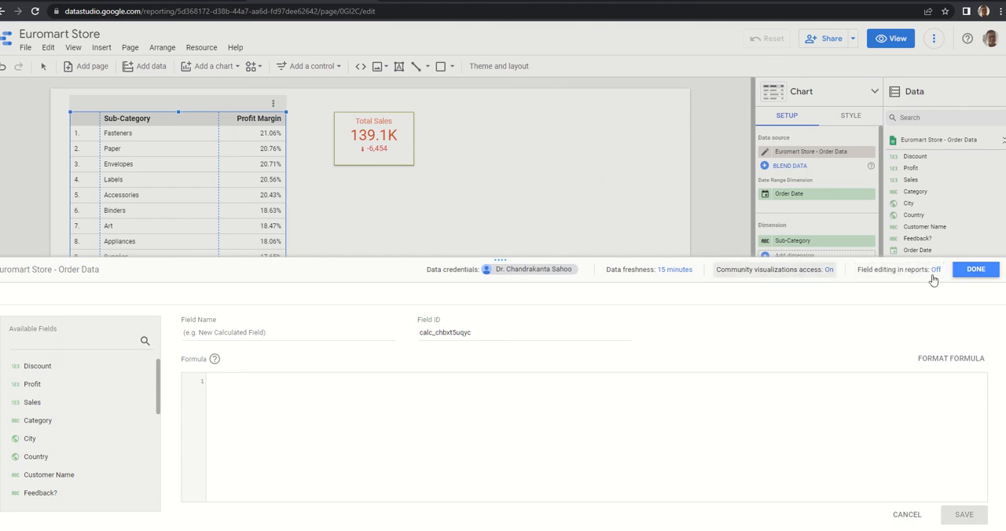
click(975, 270)
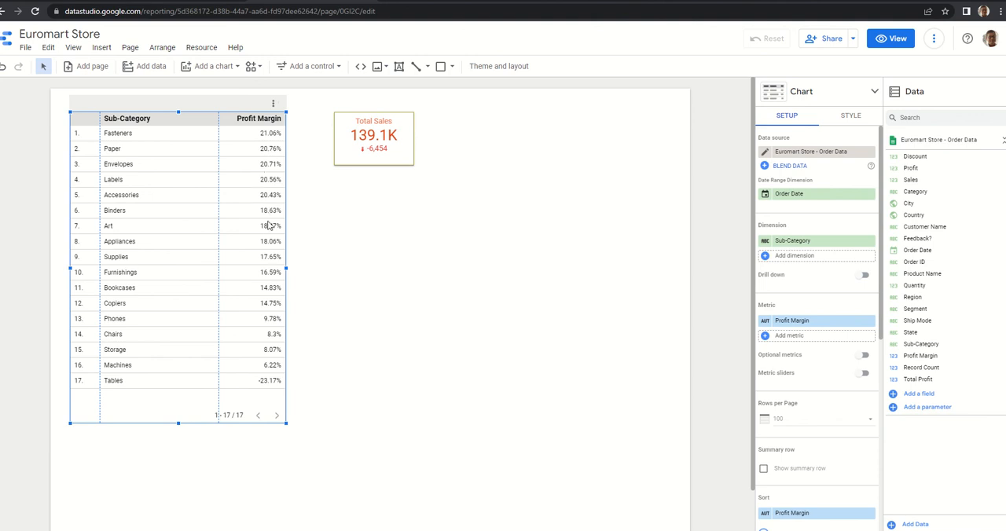
click(202, 49)
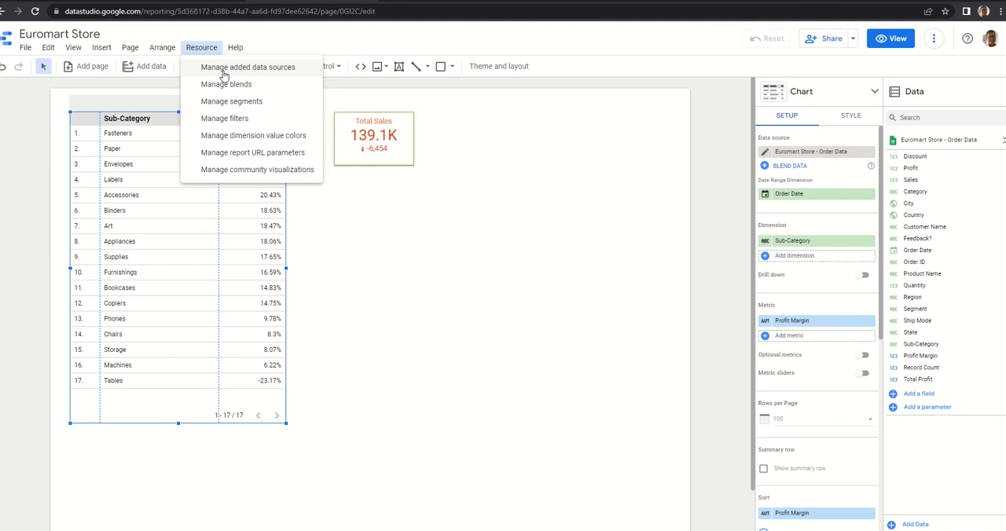
click(334, 216)
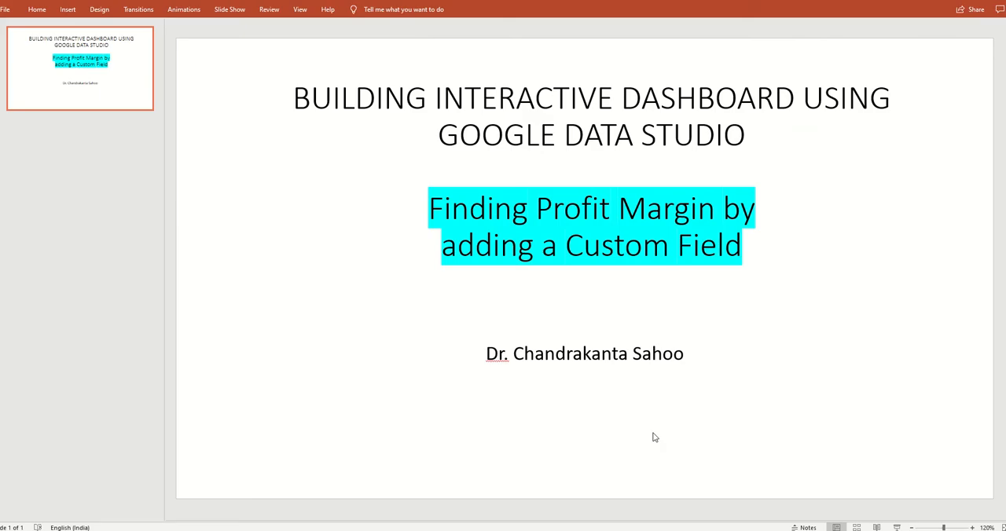
key(alt+q)
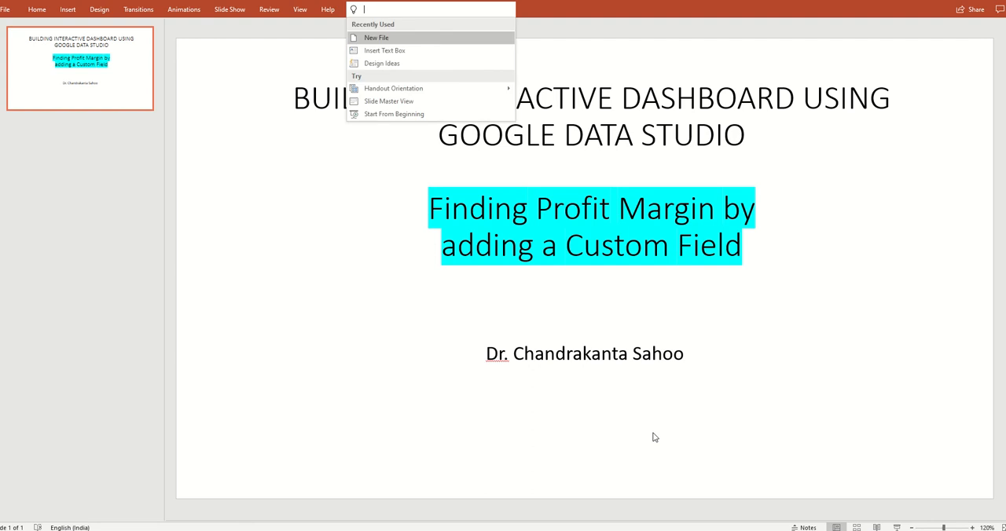
click(407, 370)
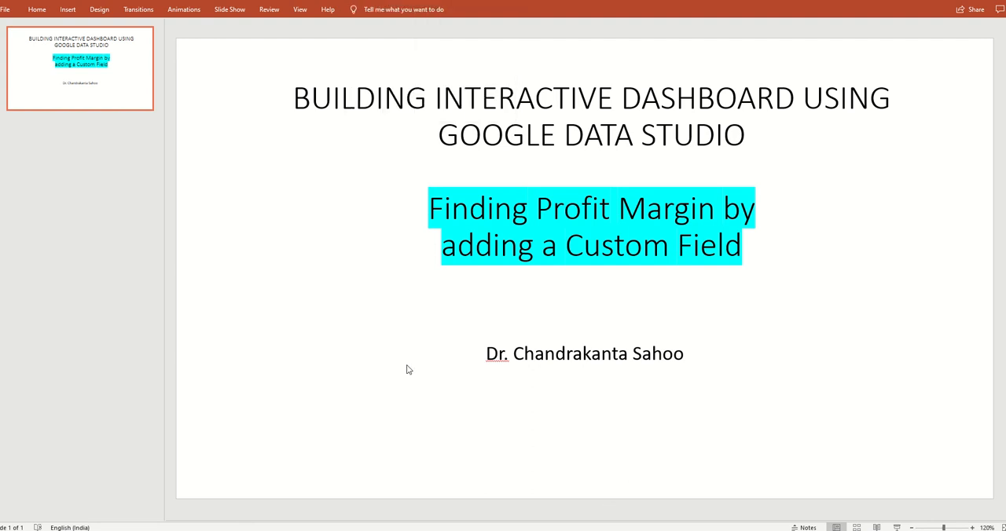